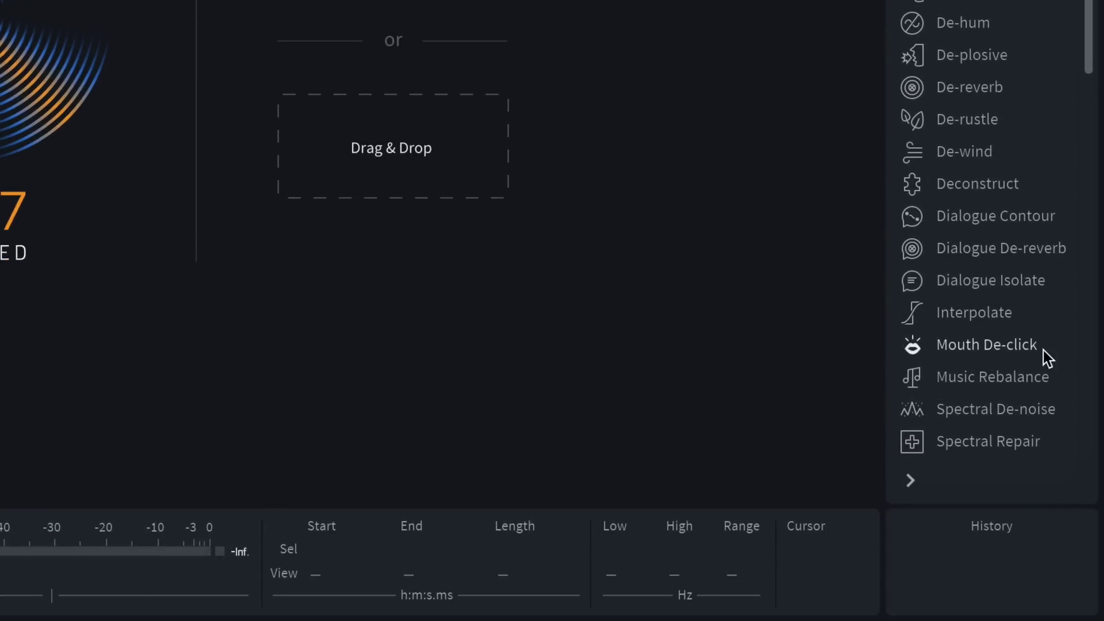
{"action": "scroll", "coordinate": [1042, 546], "scroll_direction": "down", "scroll_amount": 5}
{"action": "scroll", "coordinate": [1043, 385], "scroll_direction": "down", "scroll_amount": 5}
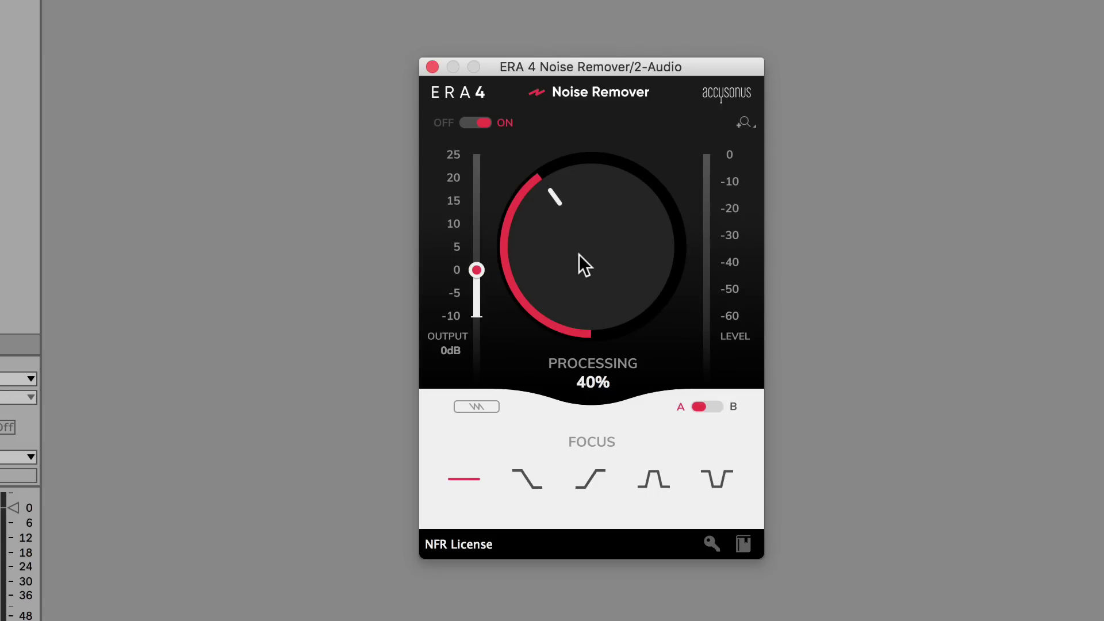
Turn up the ERA 4 Noise Remover's processing knob, and compare the noisy sample with the plug-in switched off and on.
{"action": "left_click_drag", "start_coordinate": [577, 255], "coordinate": [575, 223]}
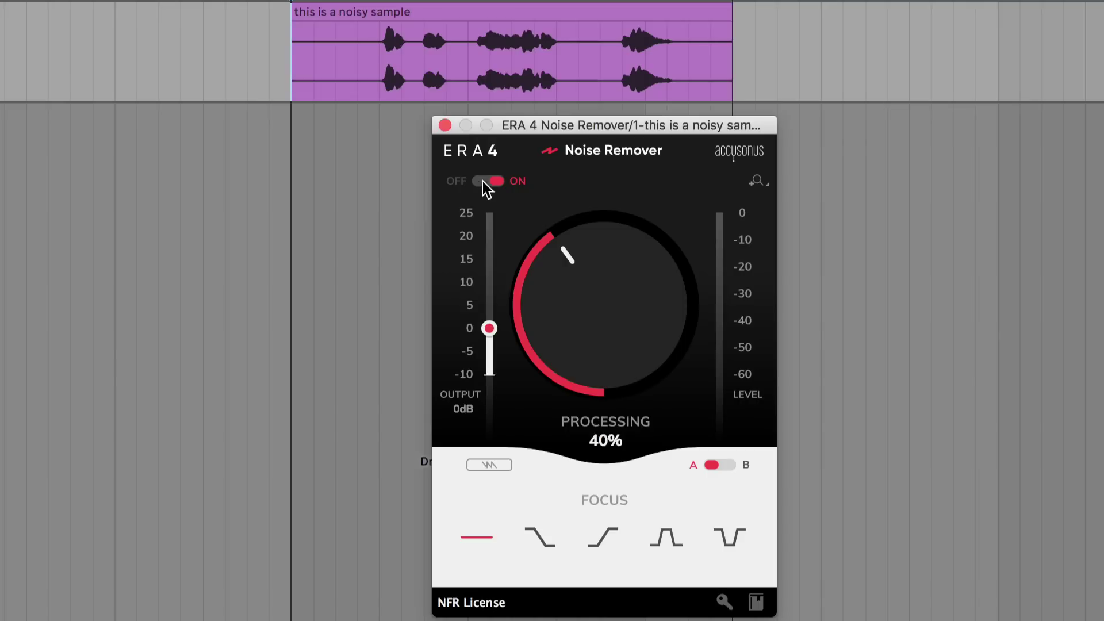
{"action": "left_click", "coordinate": [488, 184]}
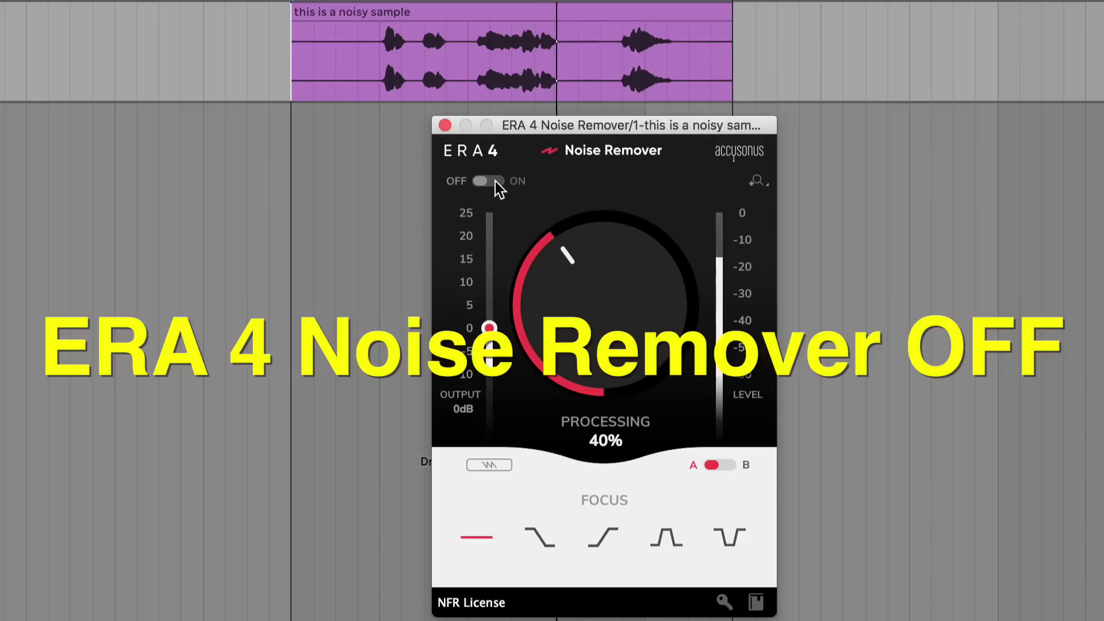
{"action": "left_click", "coordinate": [495, 181]}
Vary the Noise Remover's processing amount on the noisy sample, lowering it to 31% and raising it again.
{"action": "left_click_drag", "start_coordinate": [555, 282], "coordinate": [559, 316]}
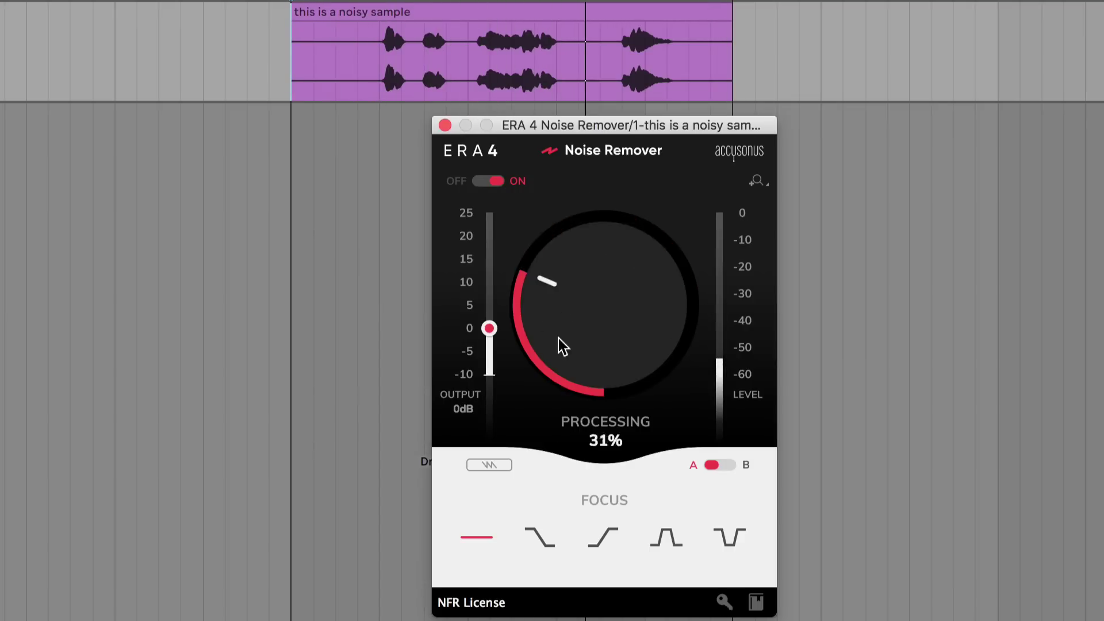
{"action": "left_click_drag", "start_coordinate": [566, 477], "coordinate": [567, 307]}
{"action": "left_click_drag", "start_coordinate": [568, 229], "coordinate": [622, 151]}
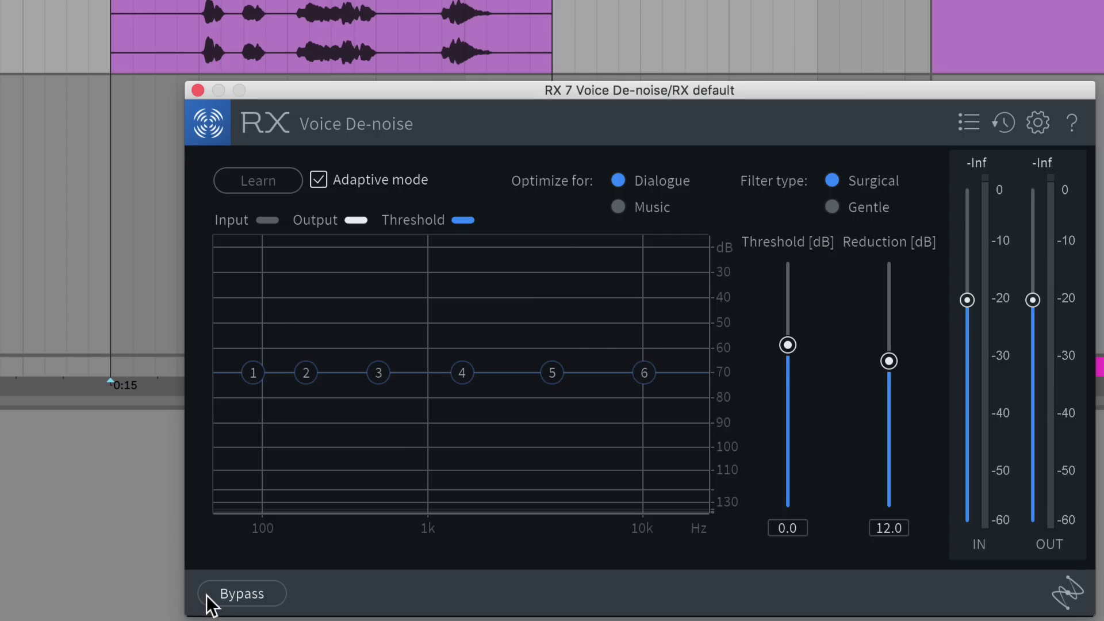
Compare the sample with RX 7 Voice De-noise bypassed and active, and raise its threshold to 10.0 and reduction to 20.0 dB.
{"action": "left_click", "coordinate": [207, 597]}
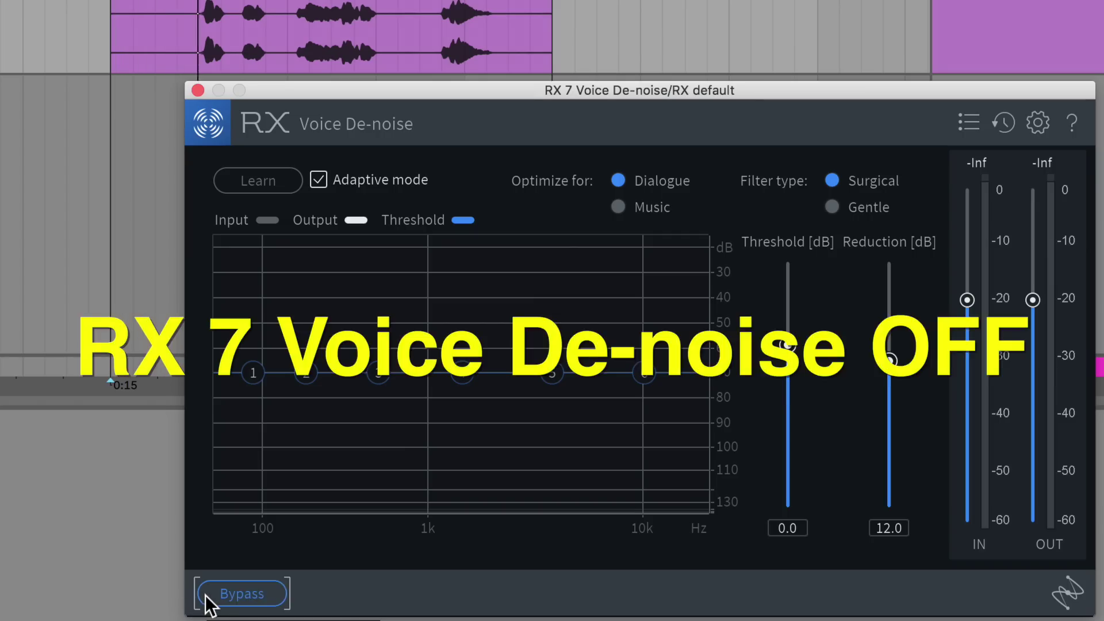
{"action": "left_click", "coordinate": [207, 598]}
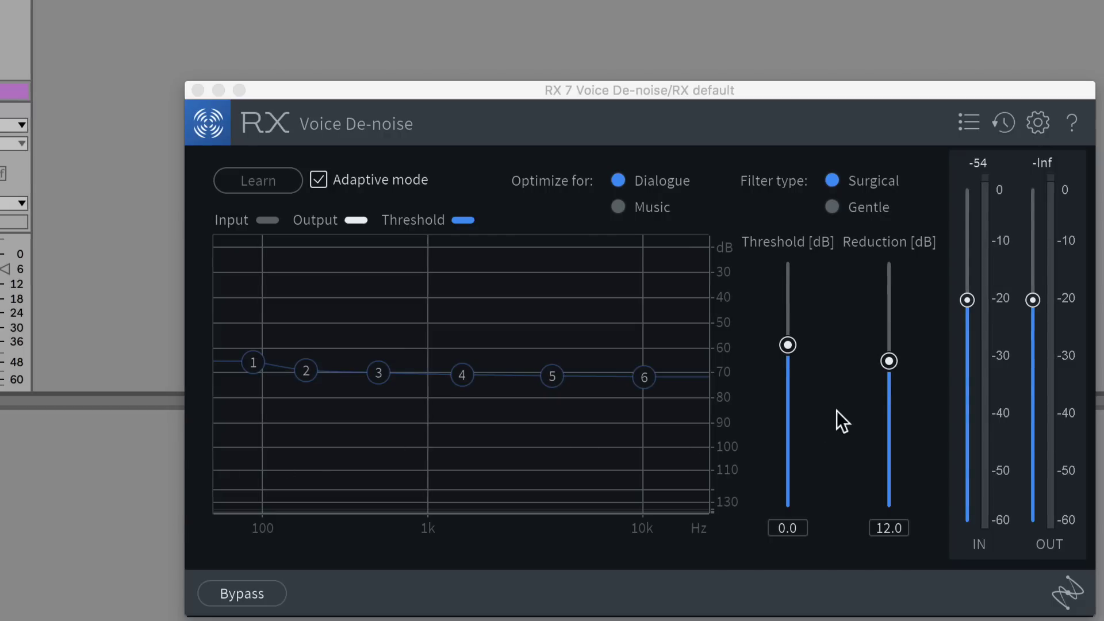
{"action": "left_click_drag", "start_coordinate": [889, 361], "coordinate": [887, 337]}
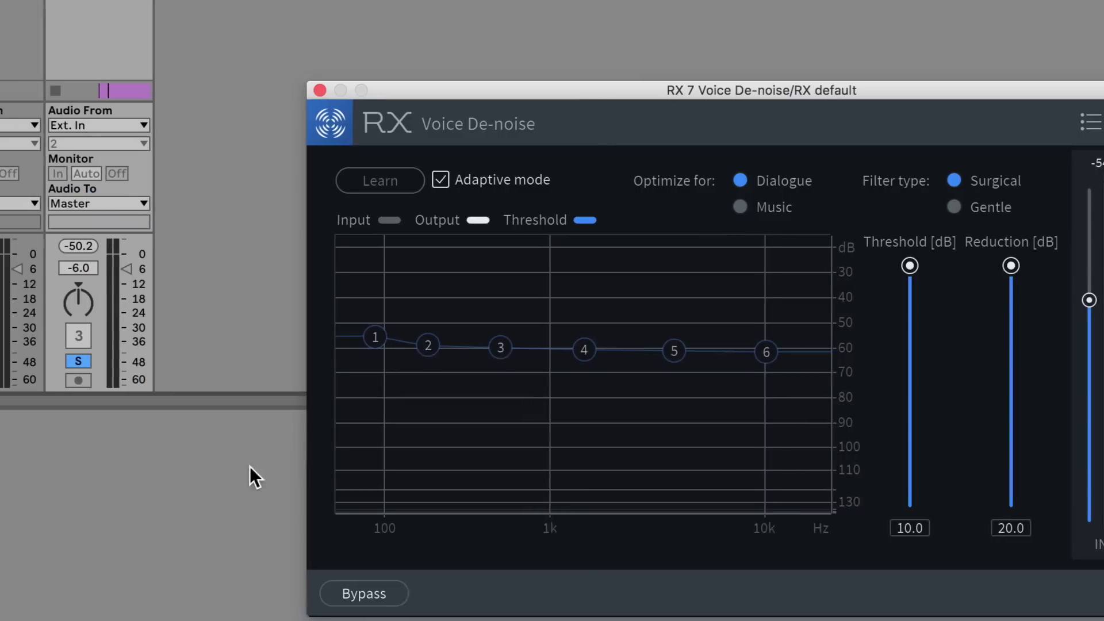
Play the loop, switch the solo from the ERA 80% track to the RX 2x default track, and stop playback.
{"action": "key", "text": "space"}
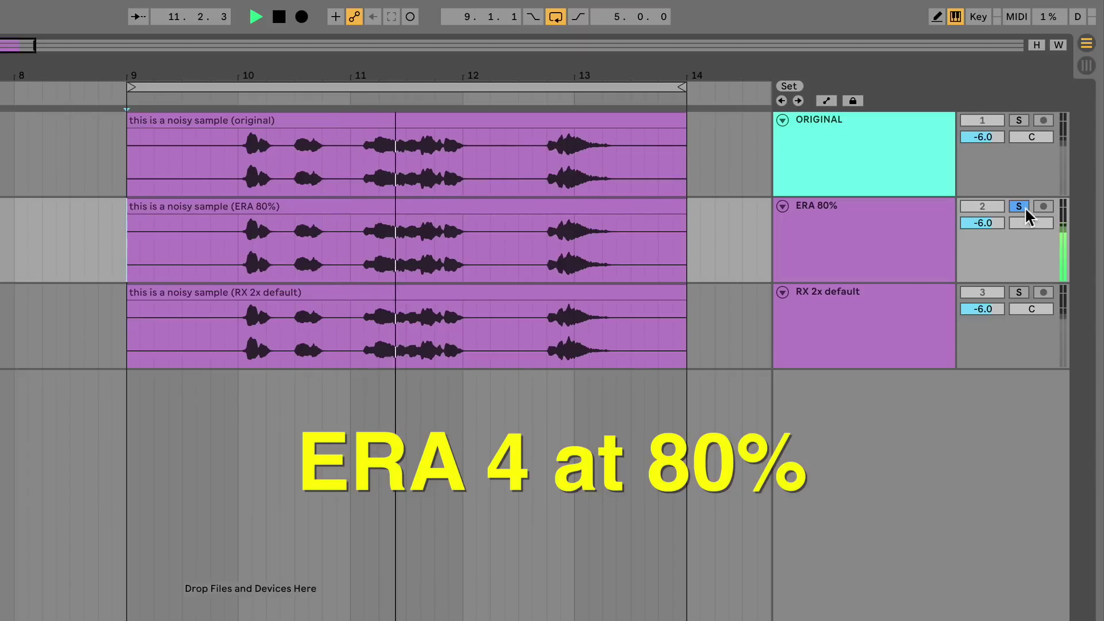
{"action": "left_click", "coordinate": [1019, 293]}
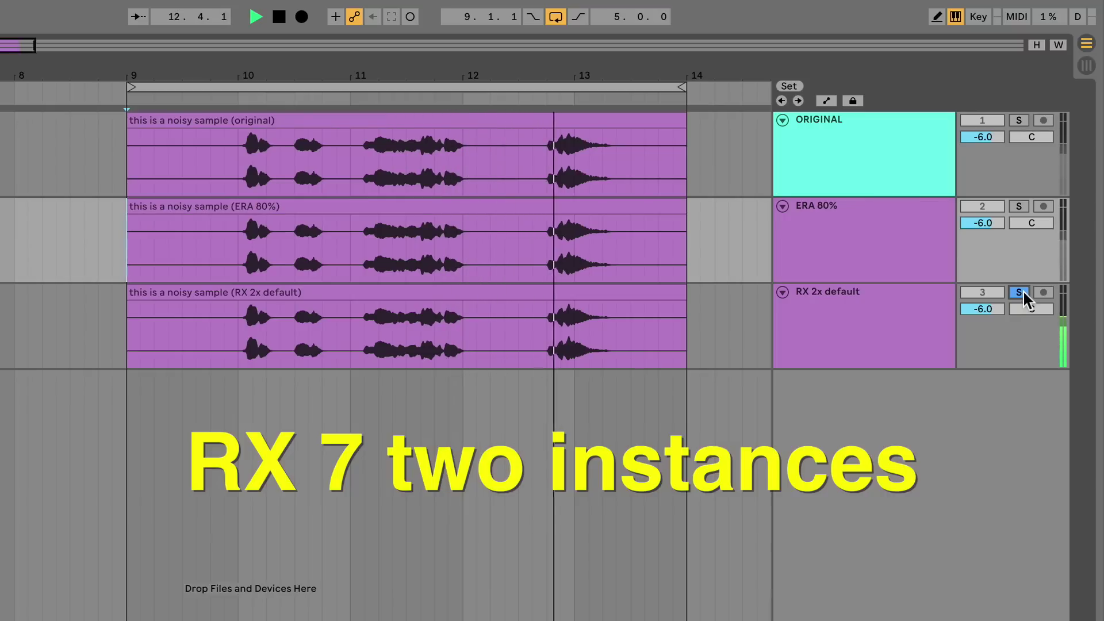
{"action": "key", "text": "space"}
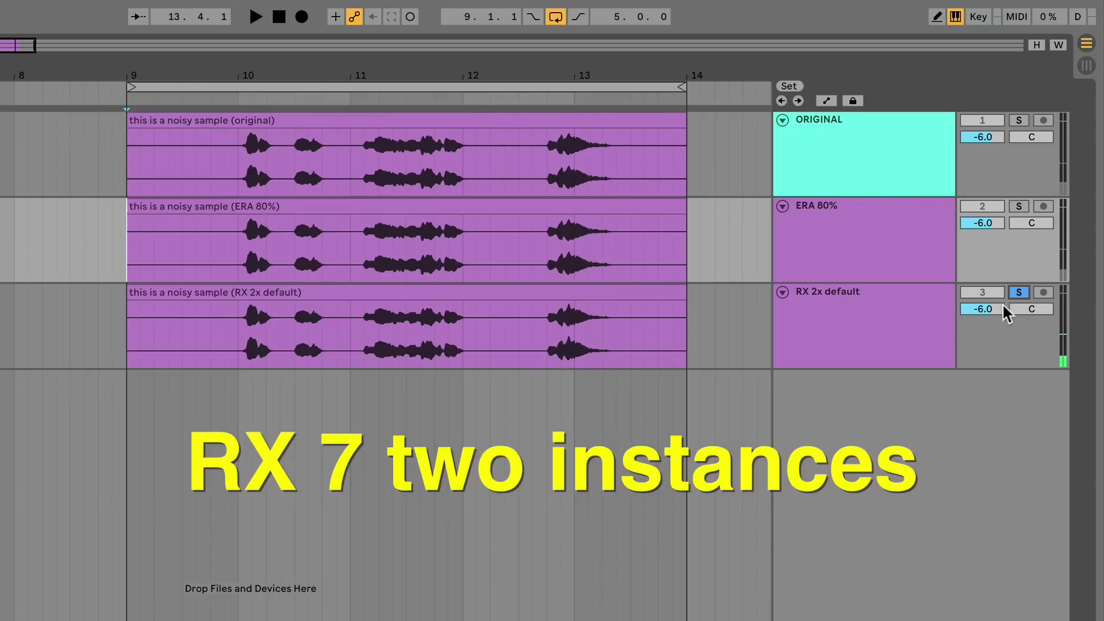
Loop the one-beat silent gap after bar 12 and alternate the solo between ERA 80% and RX 2x default to compare residual noise.
{"action": "left_click_drag", "start_coordinate": [485, 339], "coordinate": [518, 339]}
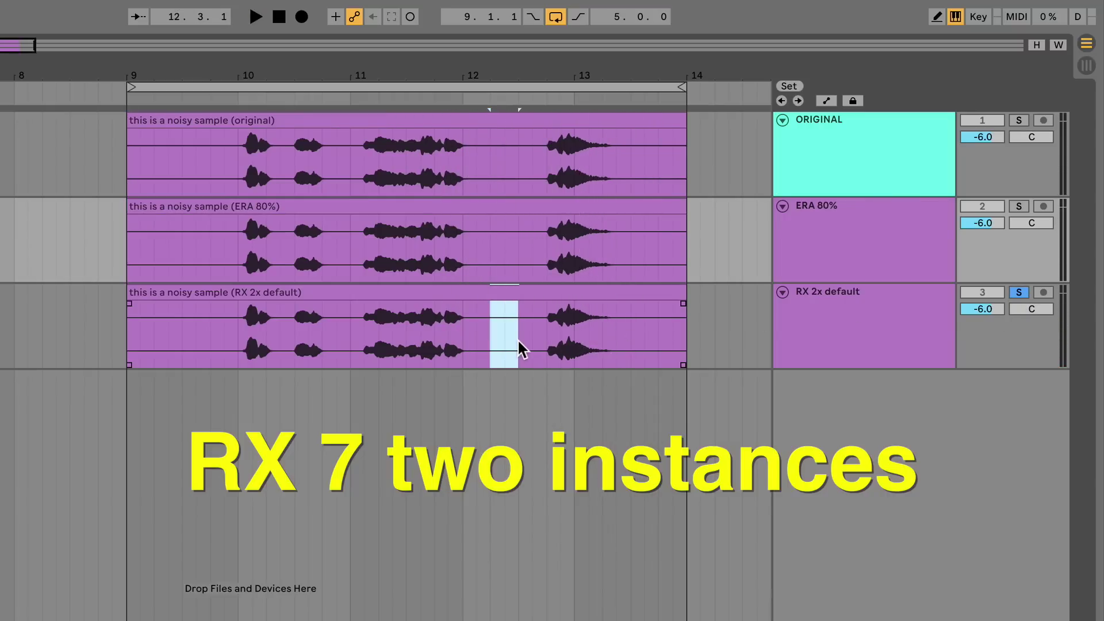
{"action": "key", "text": "super+l"}
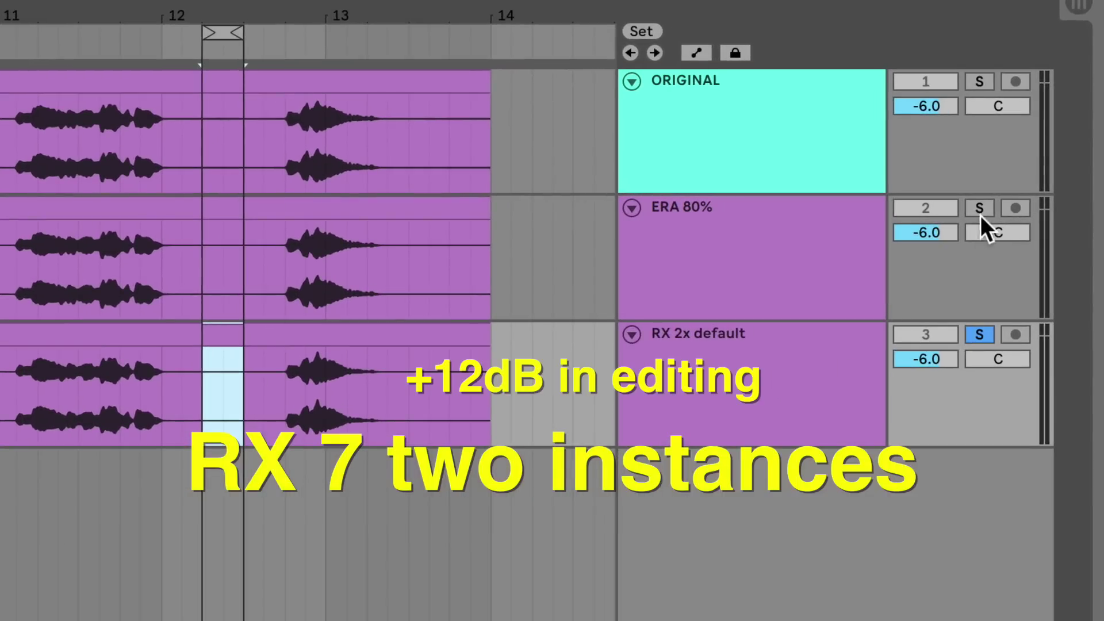
{"action": "left_click", "coordinate": [1003, 209]}
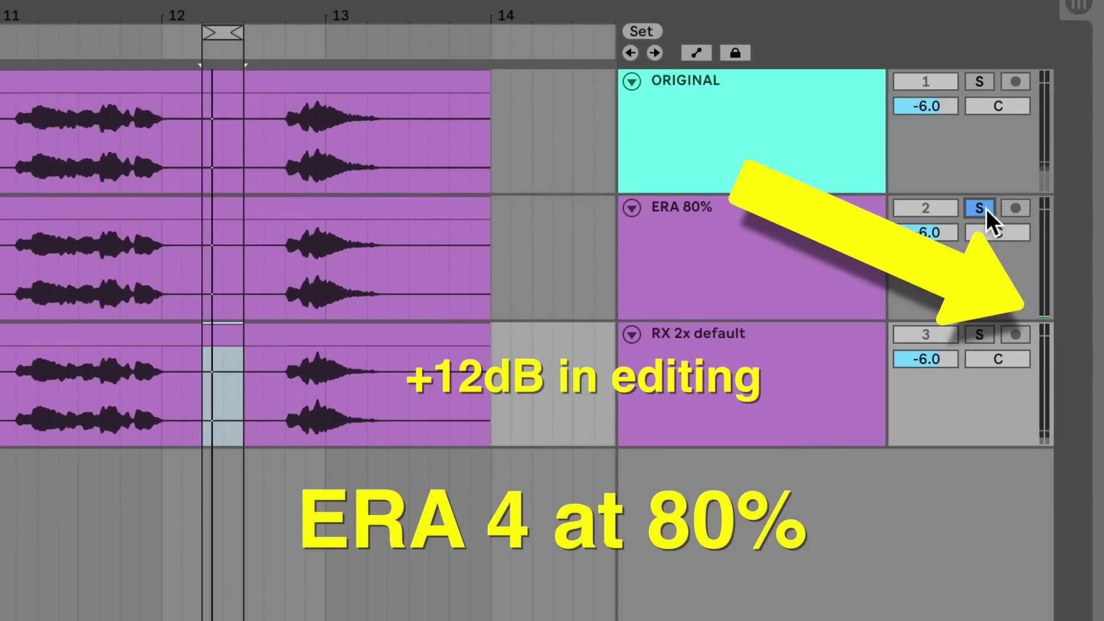
{"action": "left_click", "coordinate": [986, 334]}
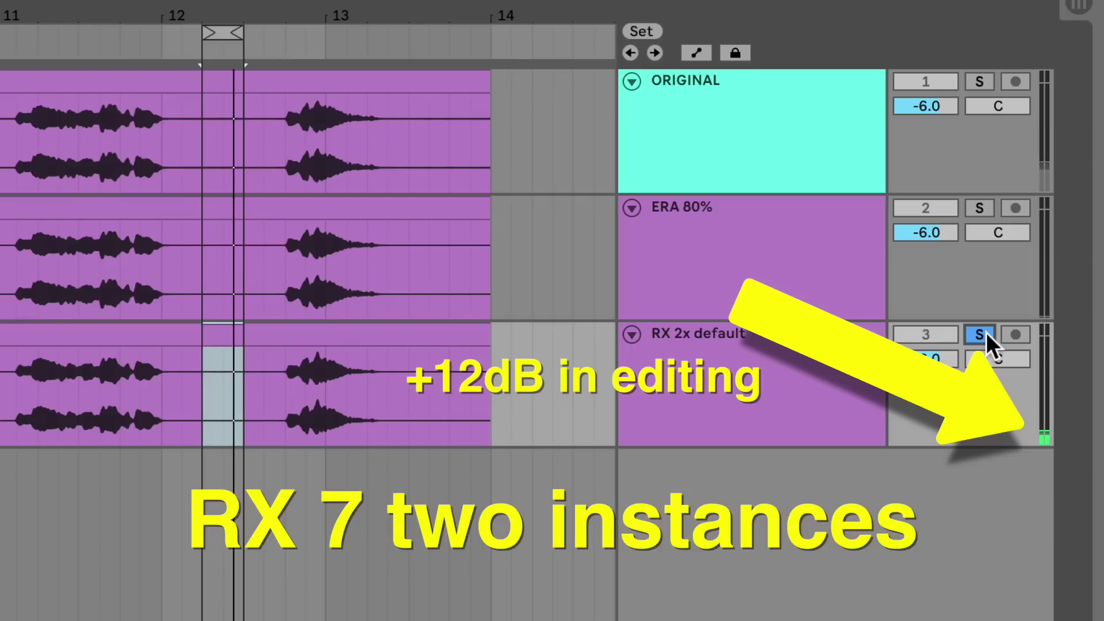
{"action": "left_click", "coordinate": [980, 208]}
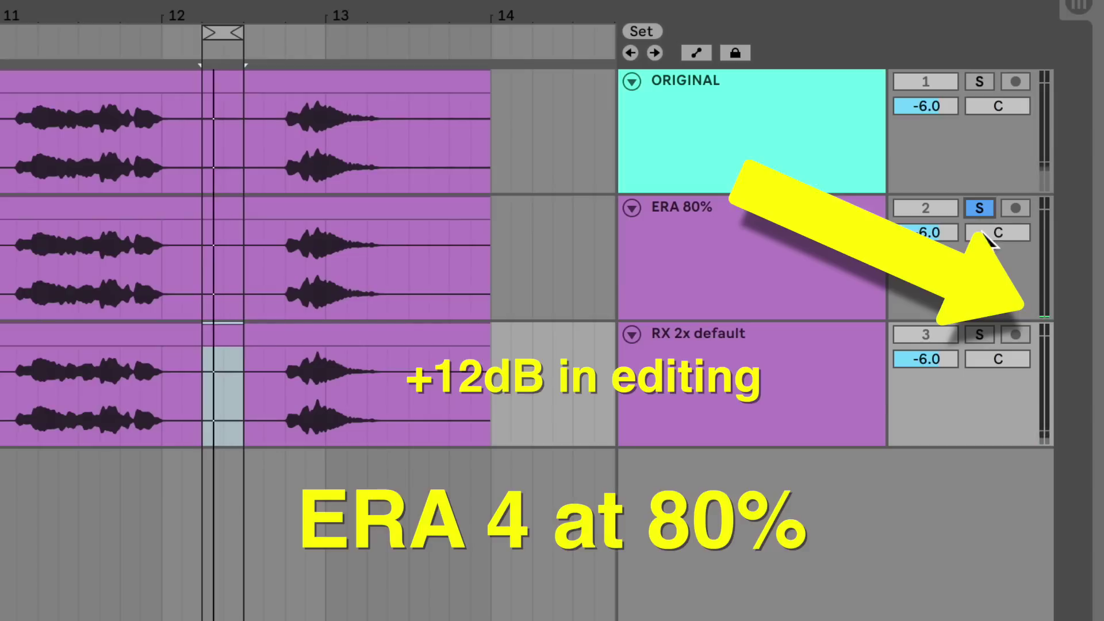
{"action": "left_click", "coordinate": [985, 334]}
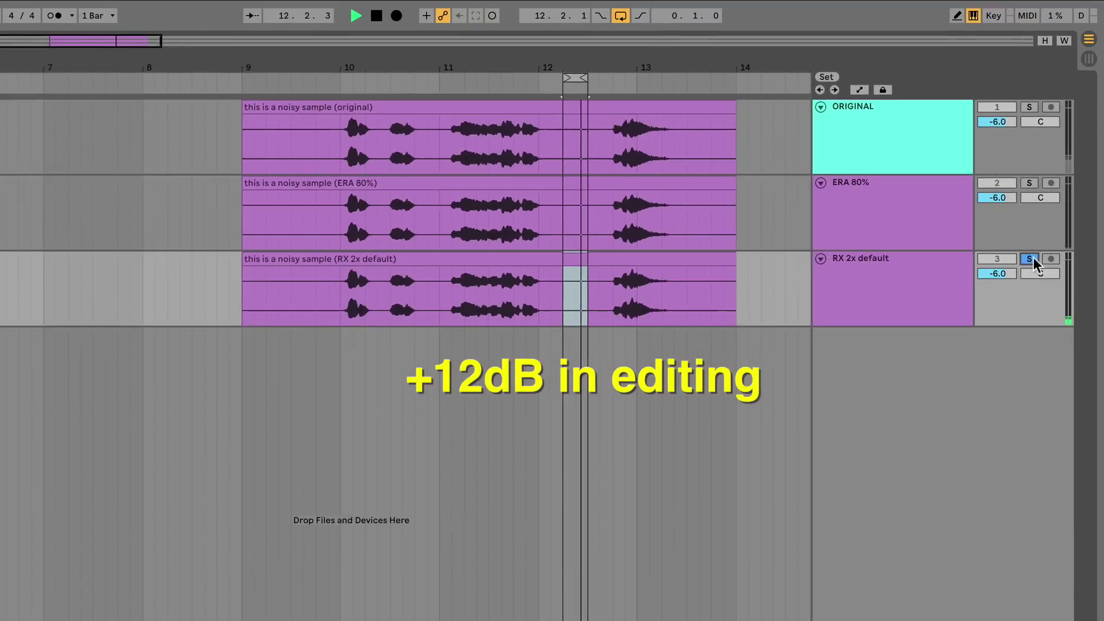
Show the mixer view and alternate the solo between tracks 2 and 3 to compare their residual noise levels.
{"action": "key", "text": "Tab"}
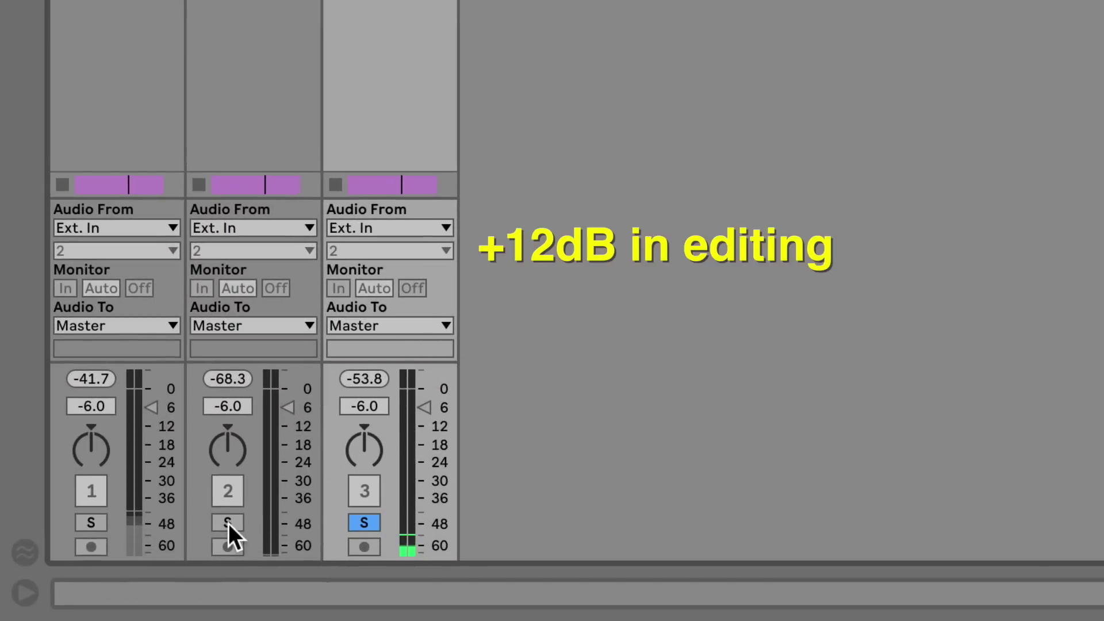
{"action": "left_click", "coordinate": [229, 523]}
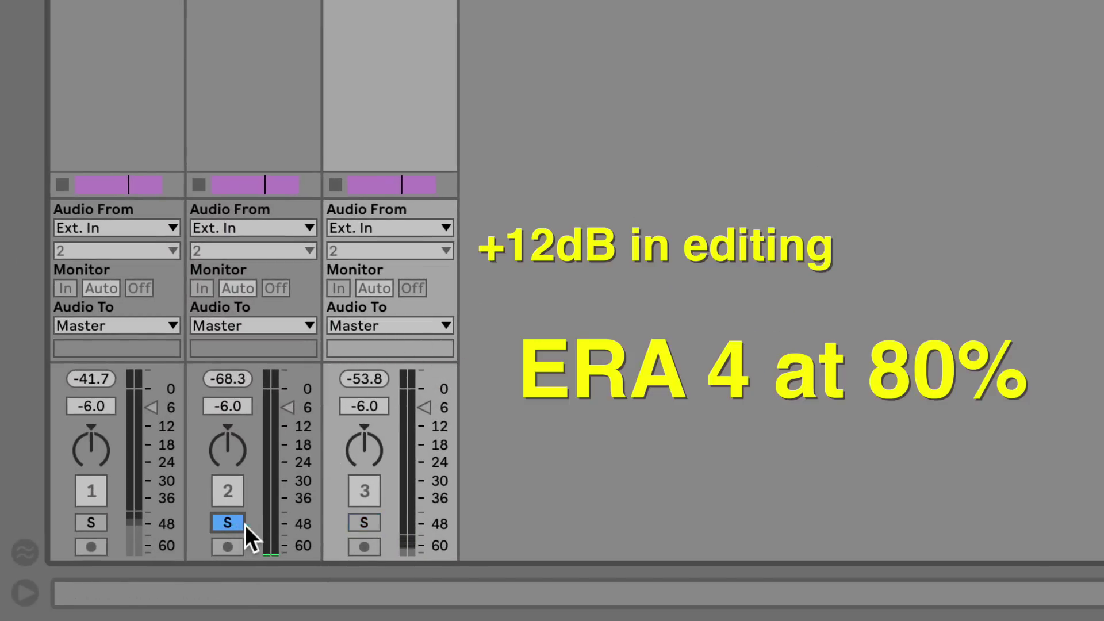
{"action": "left_click", "coordinate": [365, 523]}
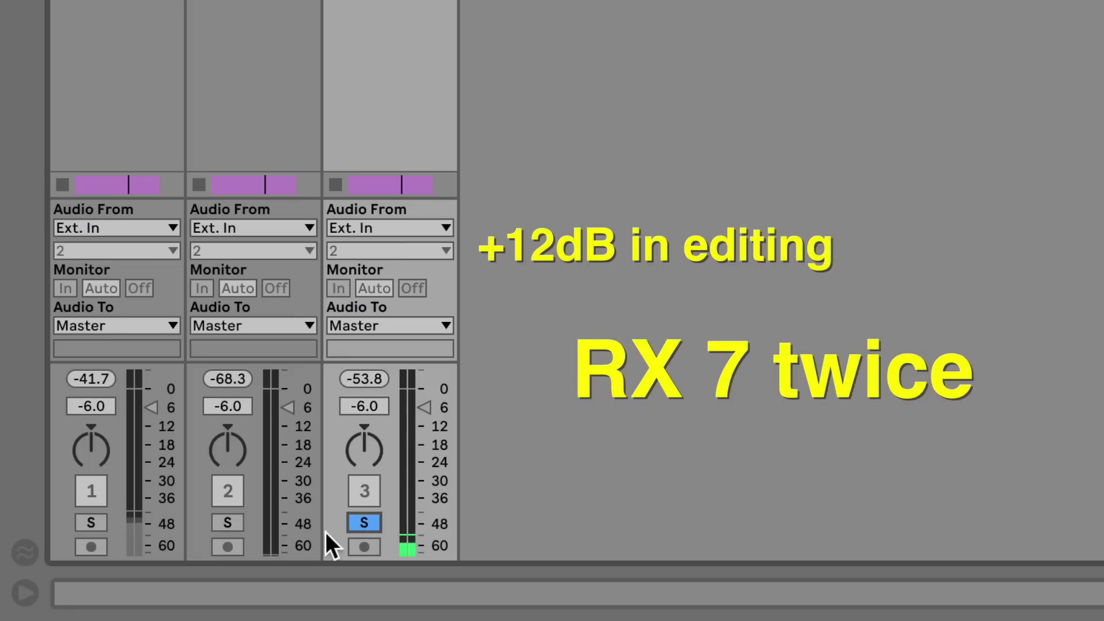
{"action": "left_click", "coordinate": [234, 521]}
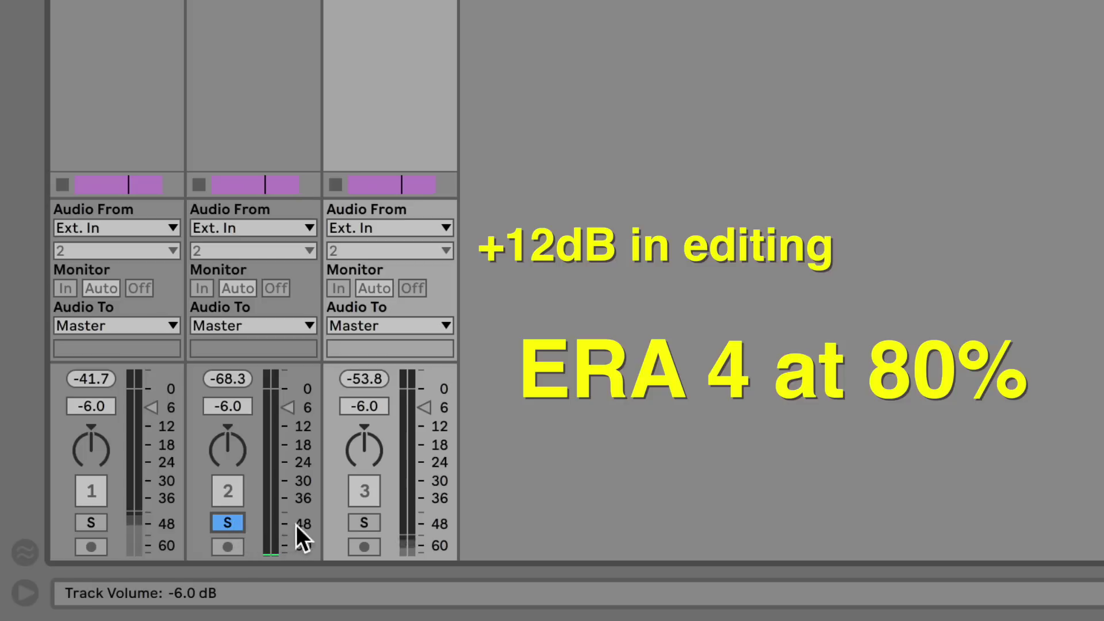
{"action": "left_click", "coordinate": [369, 524]}
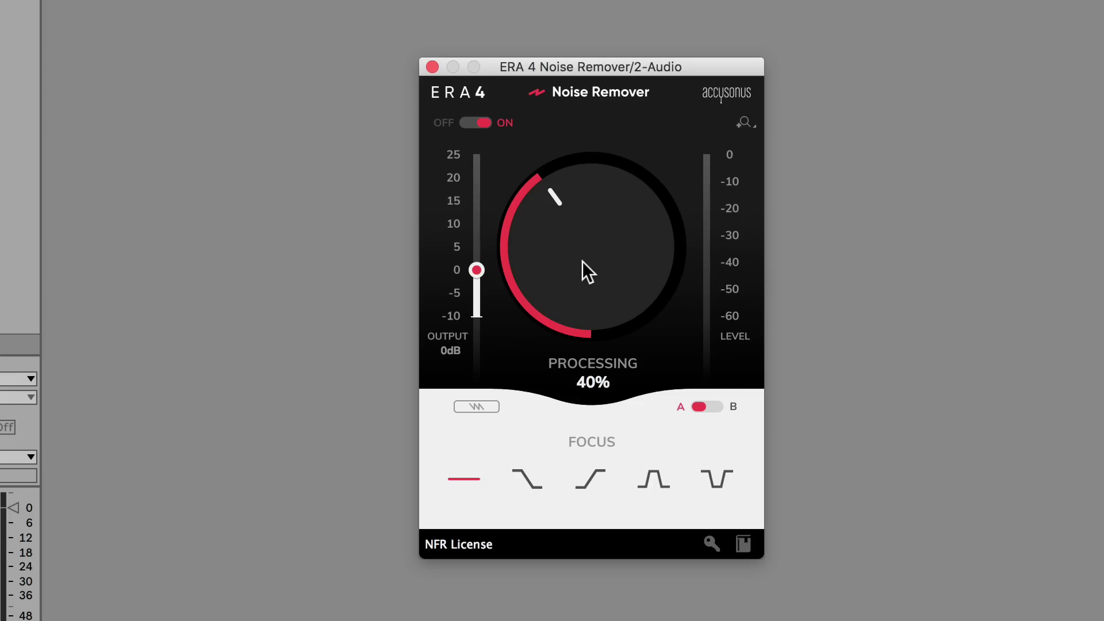
Turn up the processing amount of the ERA 4 Noise Remover on the 2-Audio track.
{"action": "left_click_drag", "start_coordinate": [577, 255], "coordinate": [576, 214]}
{"action": "left_click_drag", "start_coordinate": [577, 165], "coordinate": [581, 155]}
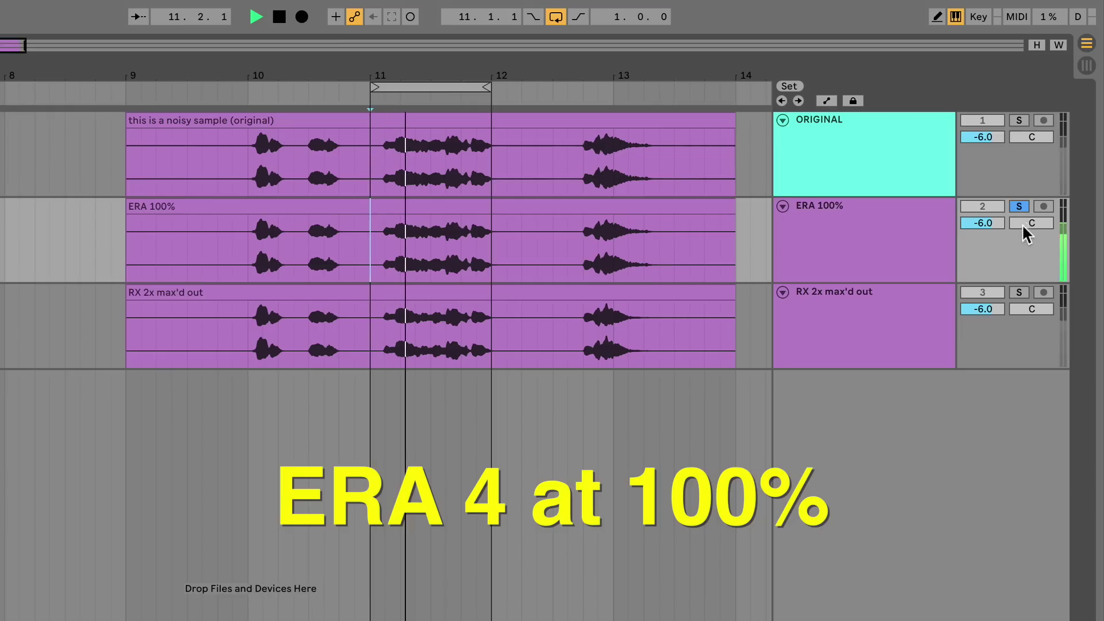
Alternate the solo between the ERA 100% and RX 2x max'd out tracks during looped playback to compare voice quality.
{"action": "left_click", "coordinate": [1019, 293]}
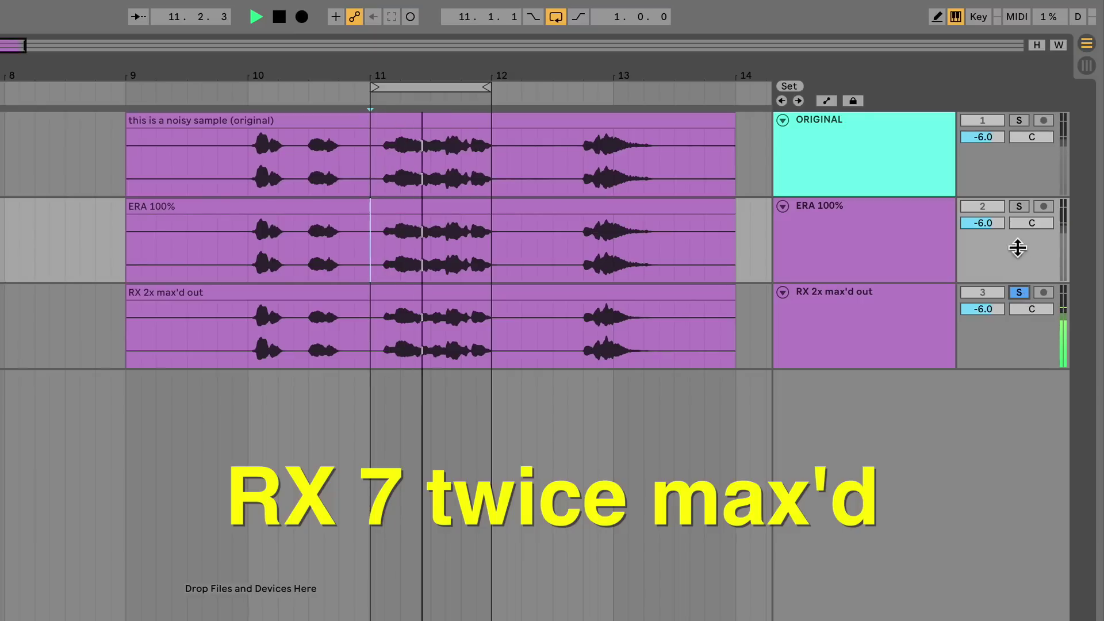
{"action": "left_click", "coordinate": [1018, 206]}
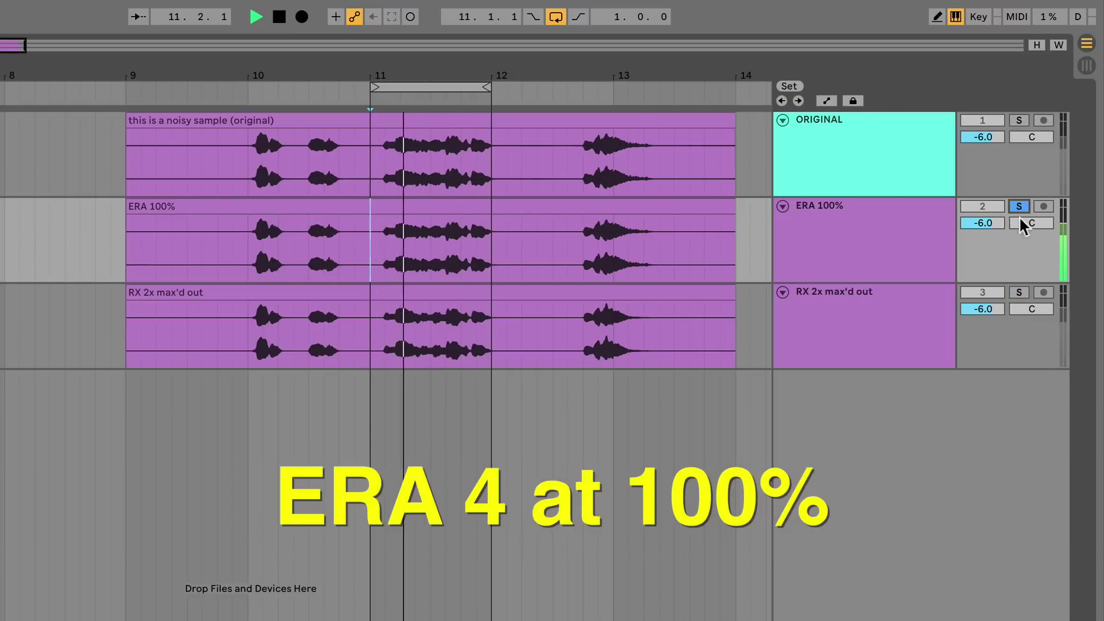
{"action": "left_click", "coordinate": [1023, 291]}
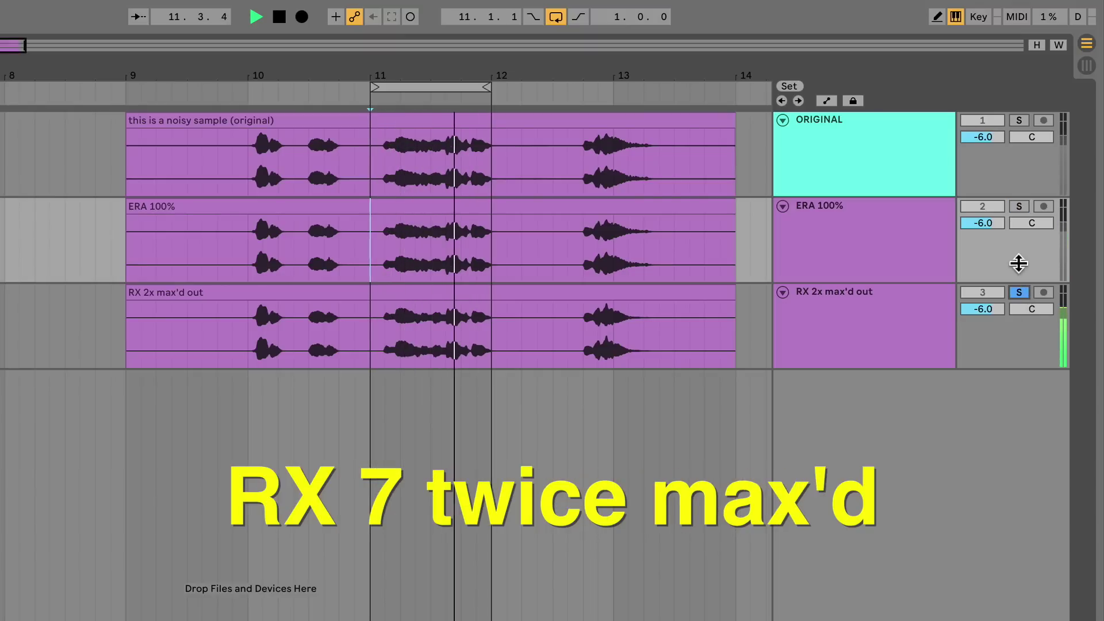
{"action": "left_click", "coordinate": [1018, 205]}
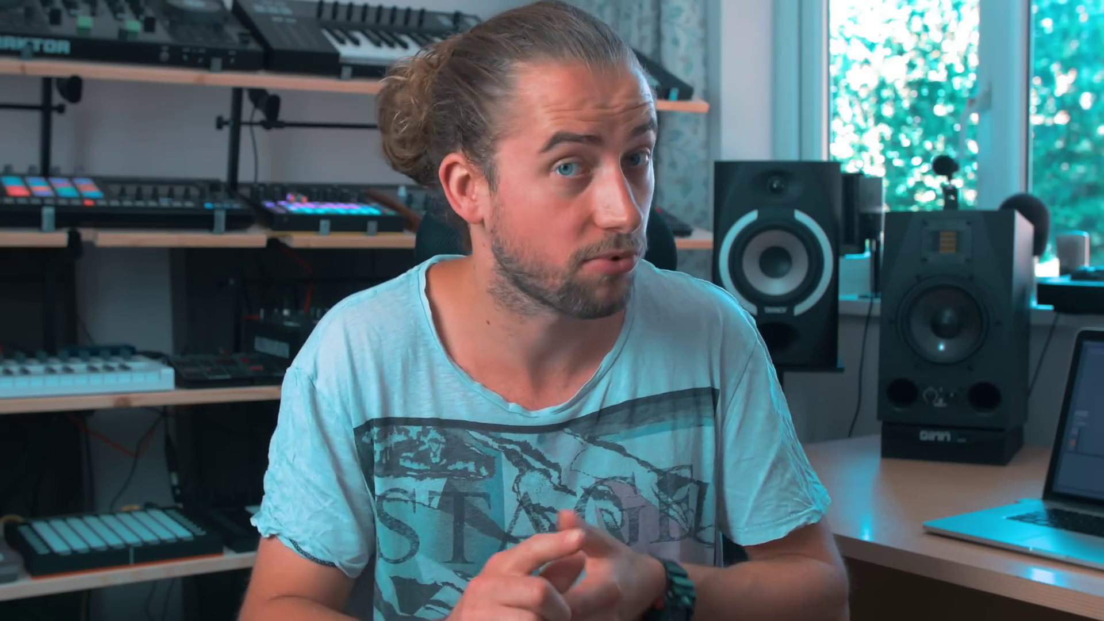